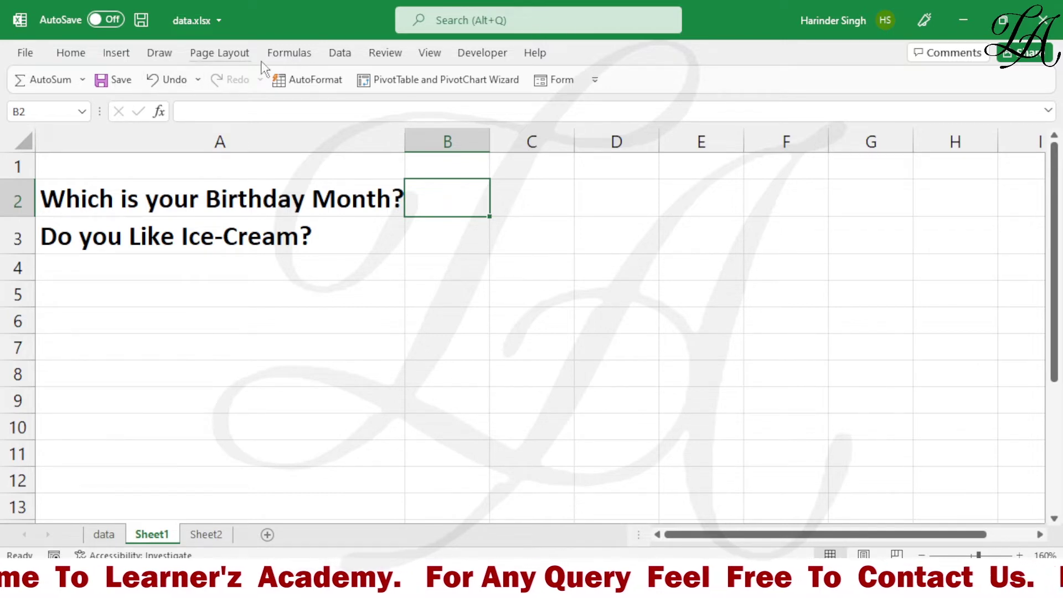
Open the Data Validation dialog for cell B2 from the Data ribbon.
click(341, 57)
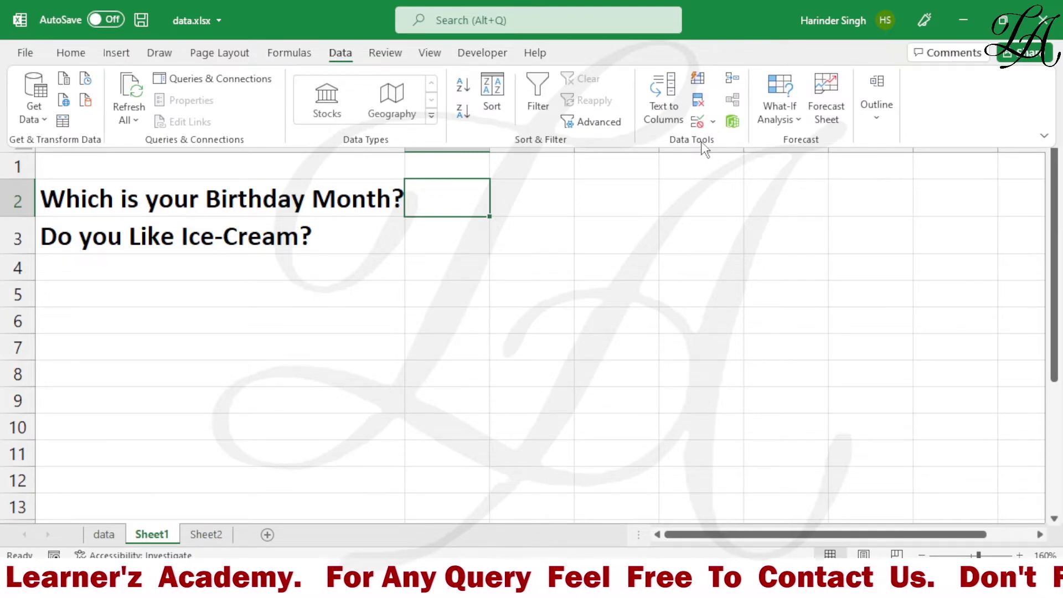
click(713, 122)
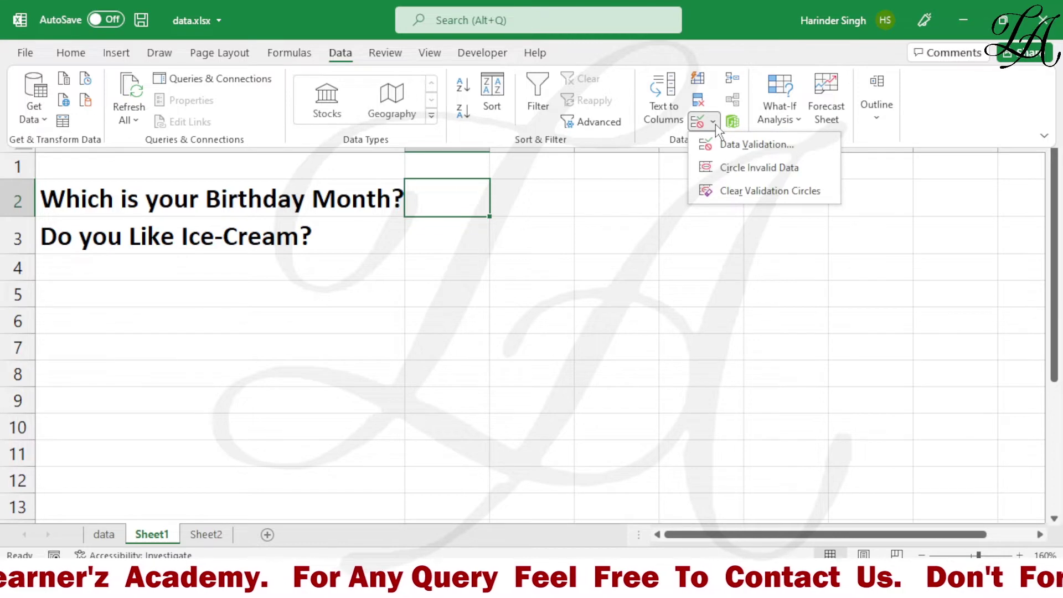
click(732, 148)
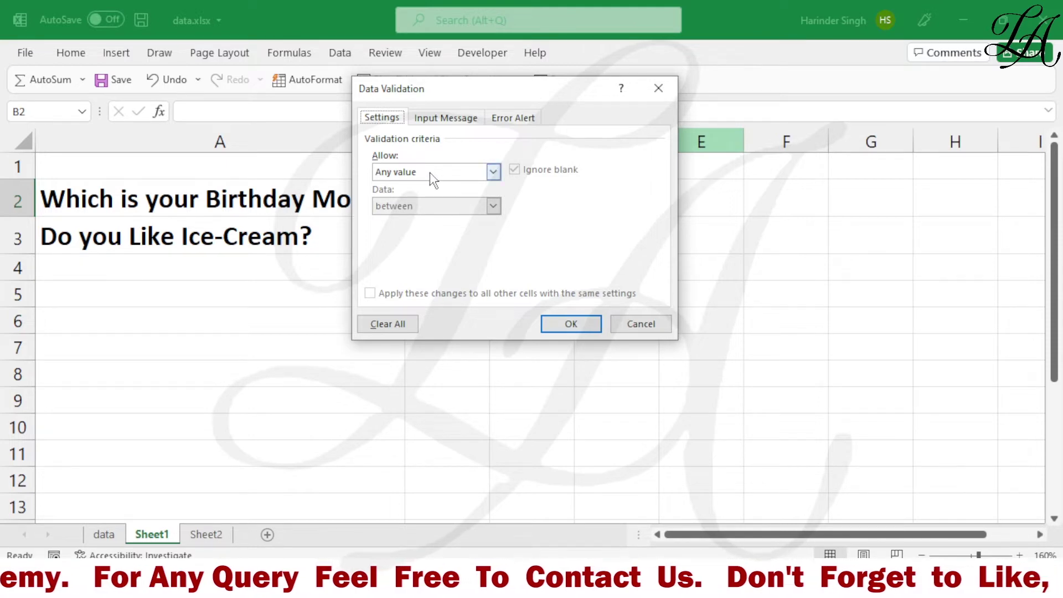
Set B2 to allow a List sourced from the months in =Sheet2!$A$1:$A$12.
click(493, 172)
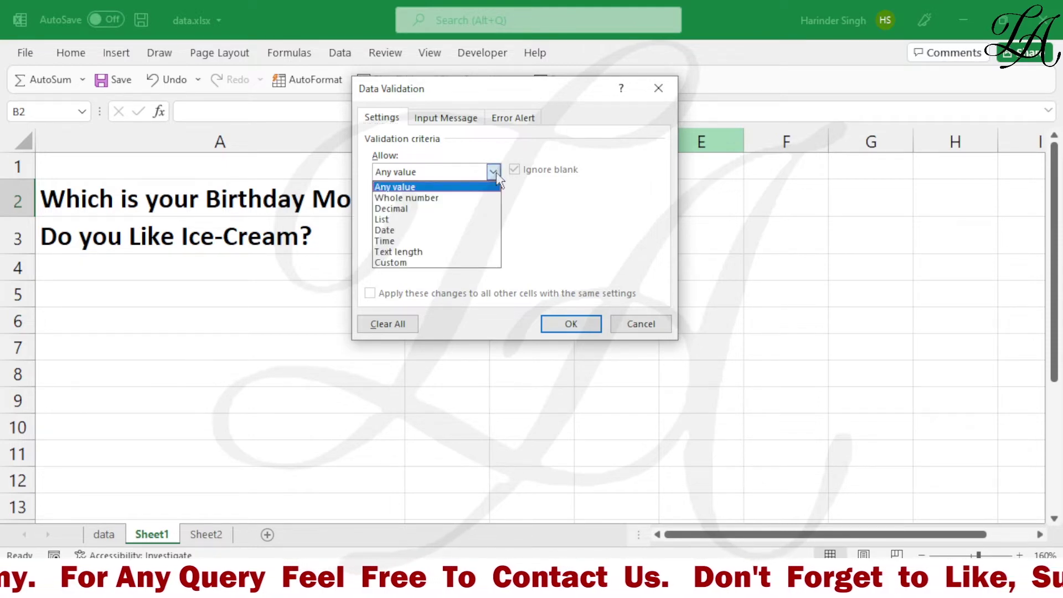
click(390, 219)
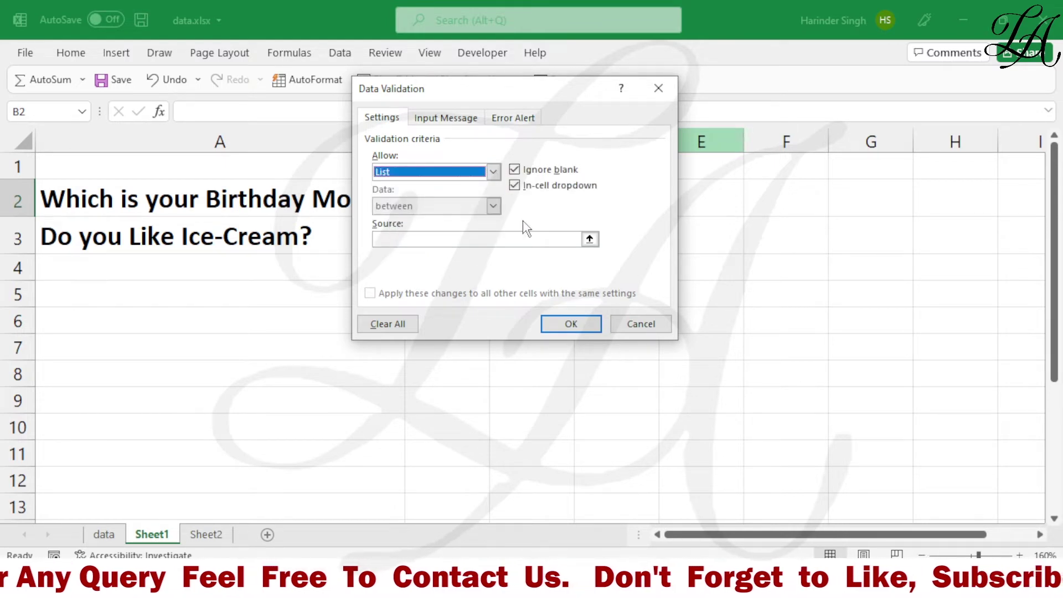
click(397, 243)
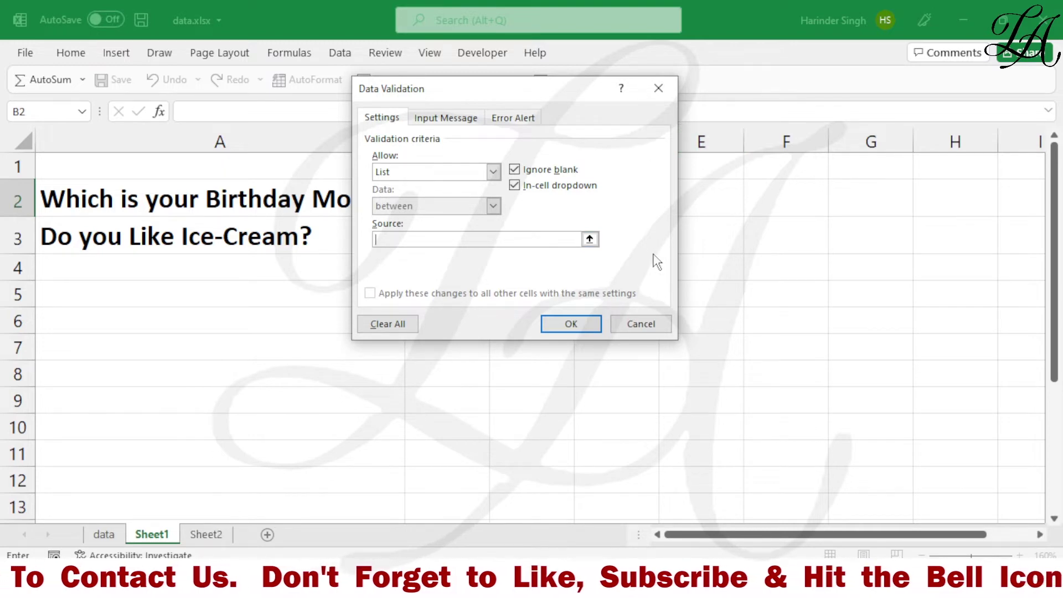
click(591, 239)
click(205, 534)
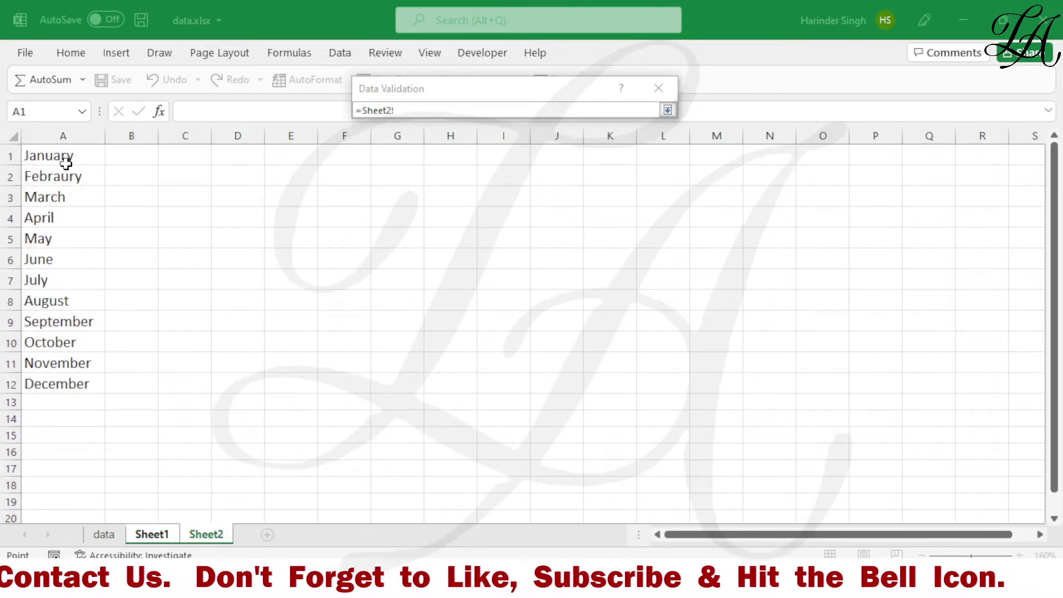
drag(66, 160, 64, 383)
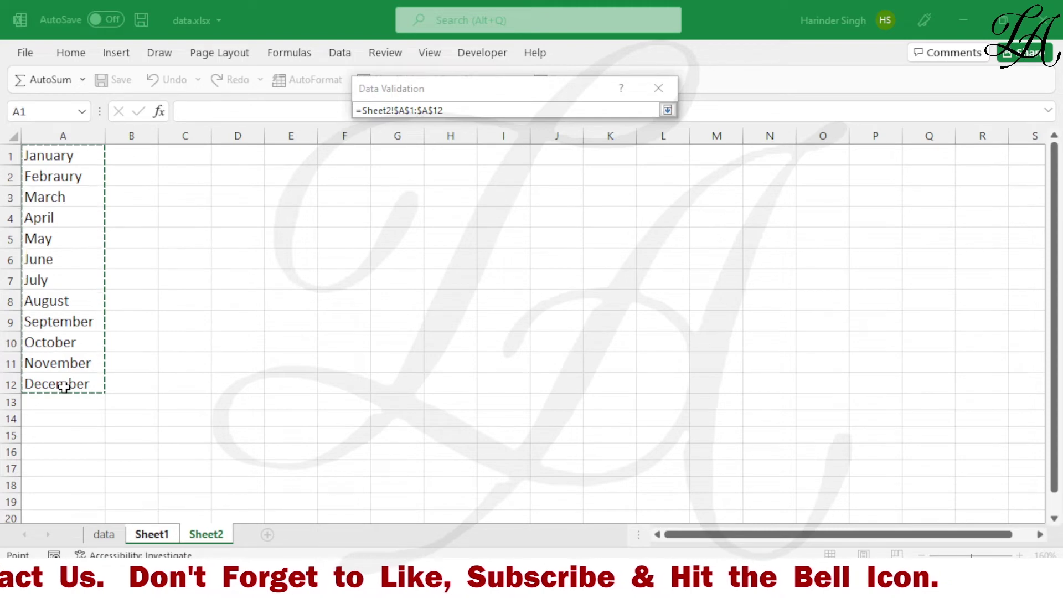
click(668, 110)
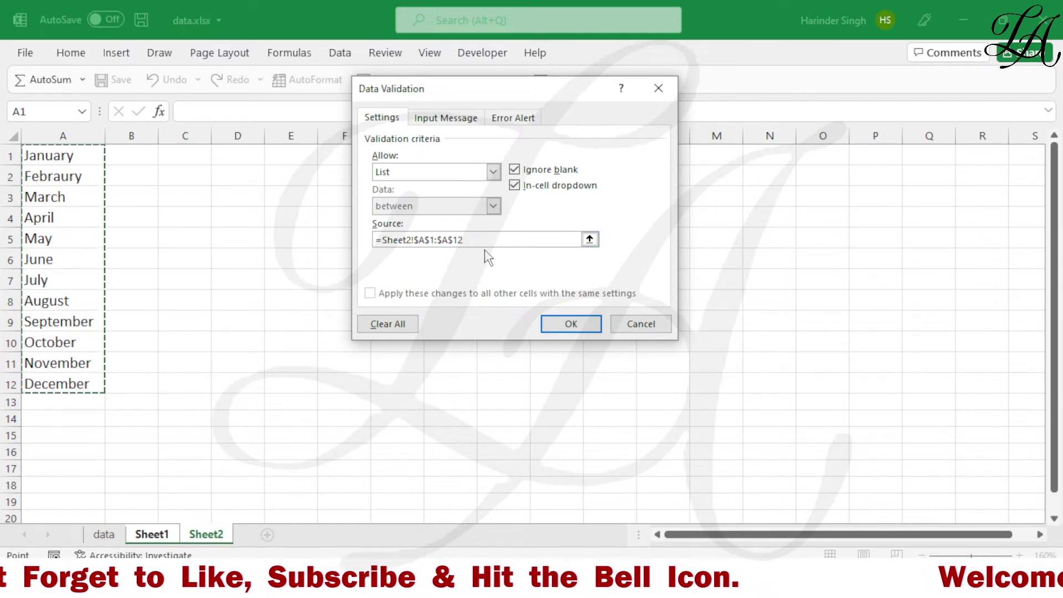
Apply the month validation and choose April from B2's dropdown.
click(560, 323)
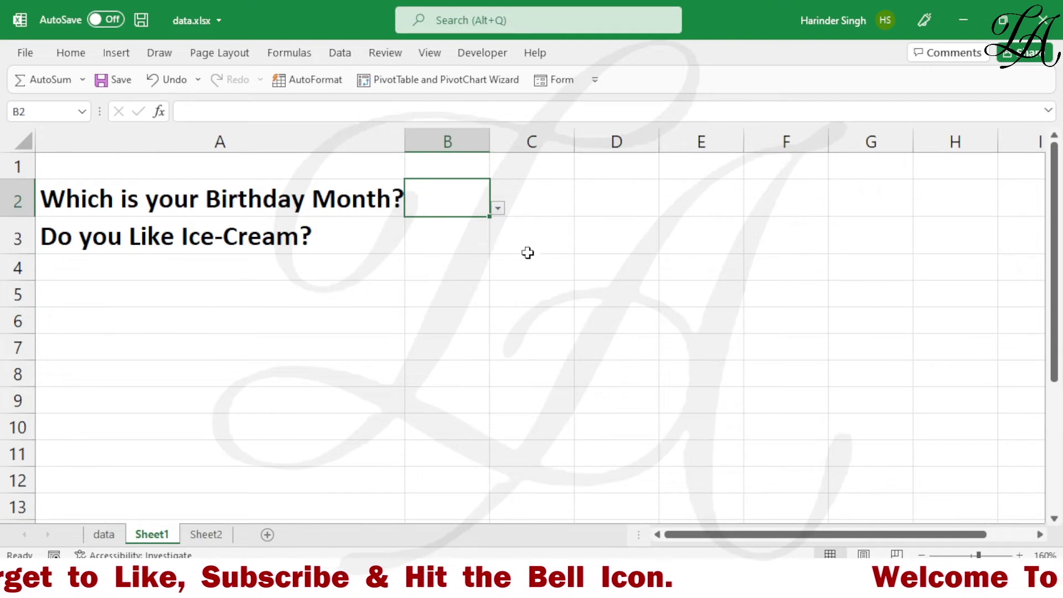
click(497, 209)
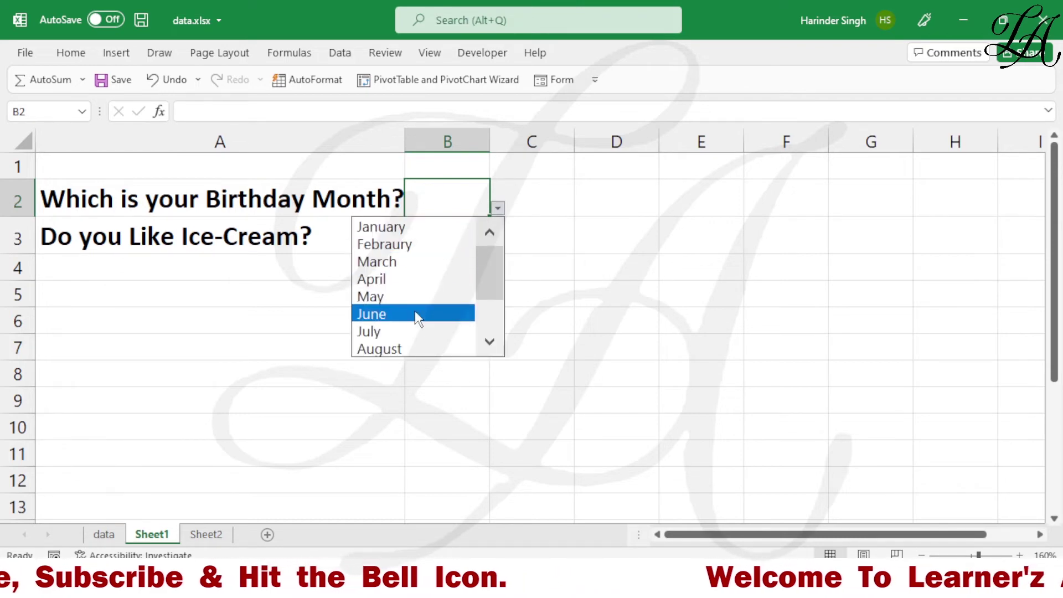
click(407, 279)
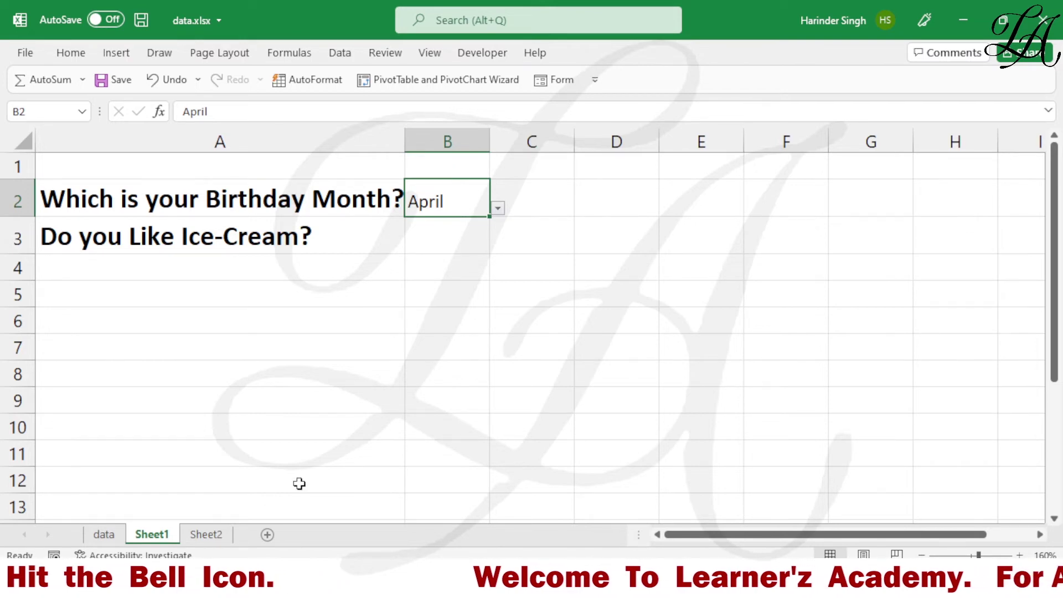
Glance at the month list on Sheet2, then return to Sheet1 and select B3.
click(211, 540)
click(152, 534)
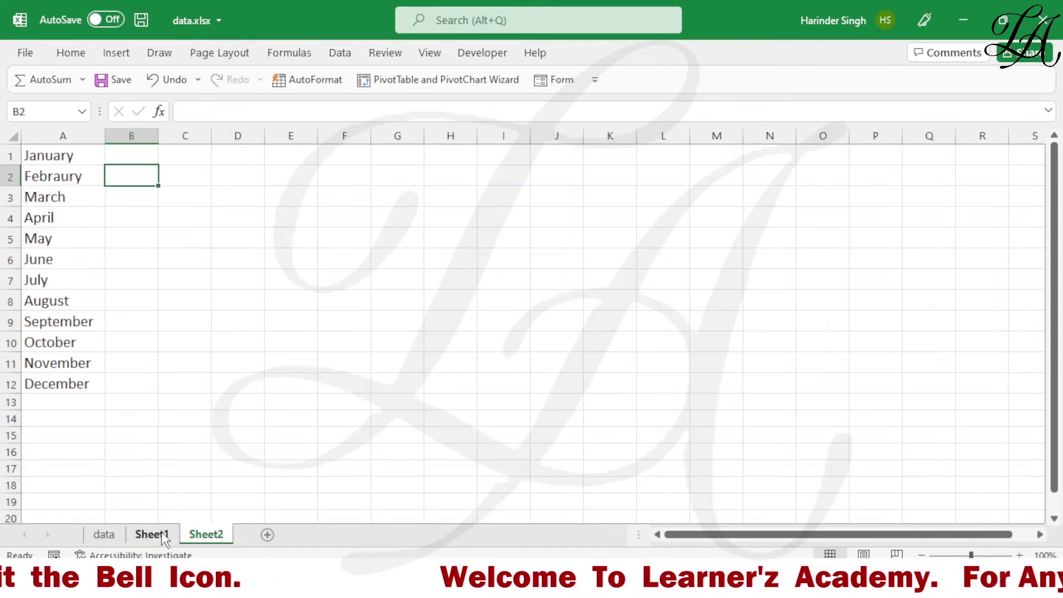
click(434, 243)
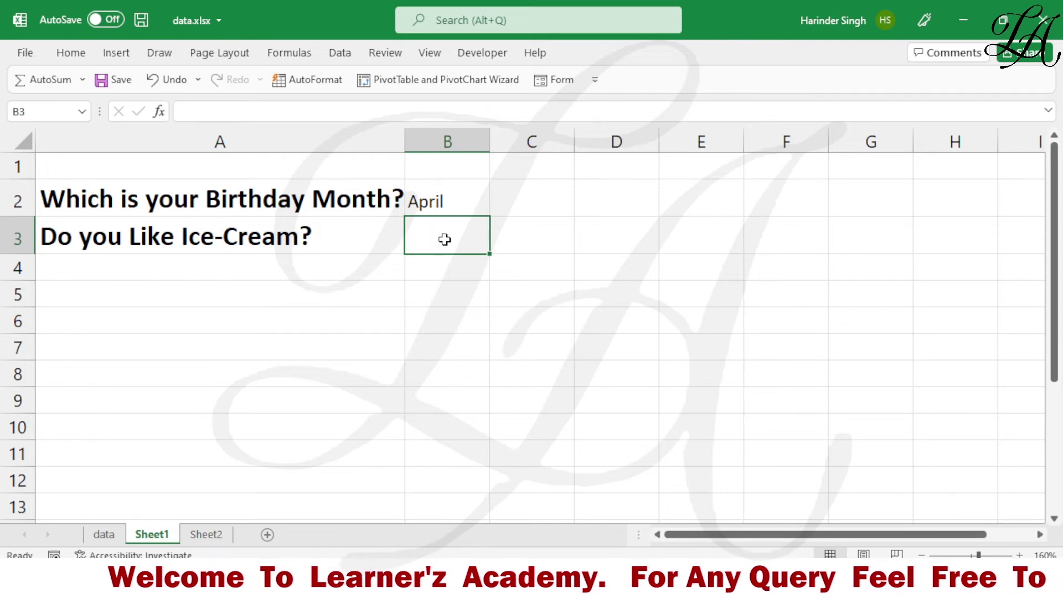
Give B3 a List validation with source YES,NO and apply it.
click(340, 53)
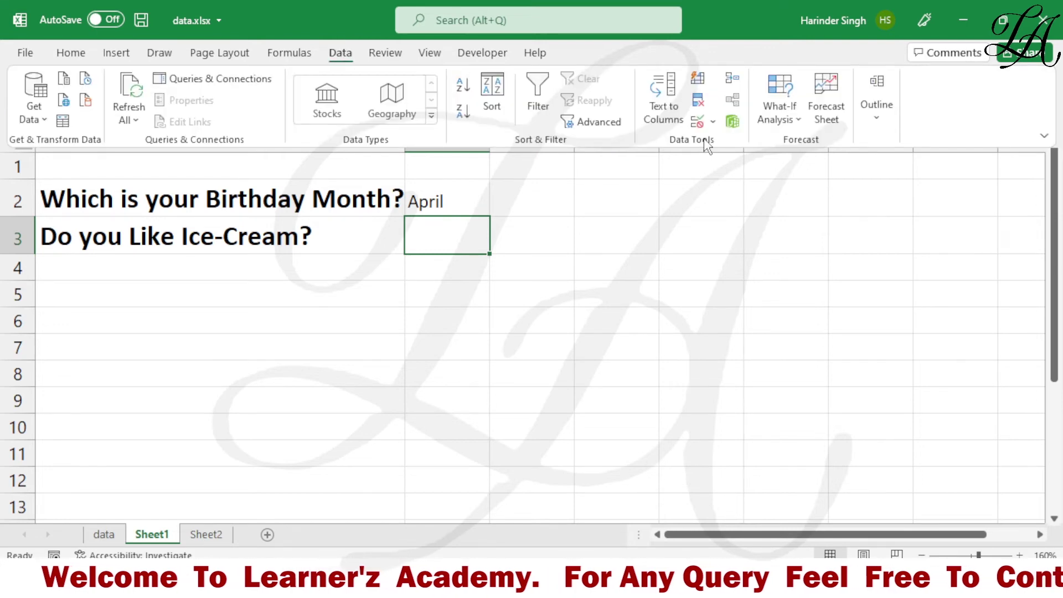
click(713, 122)
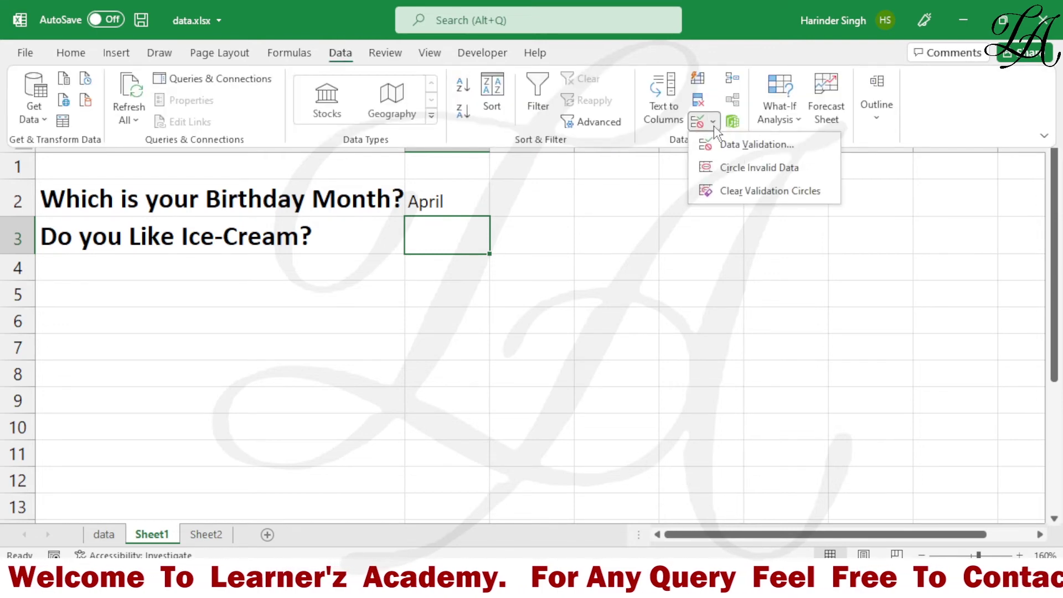
click(741, 144)
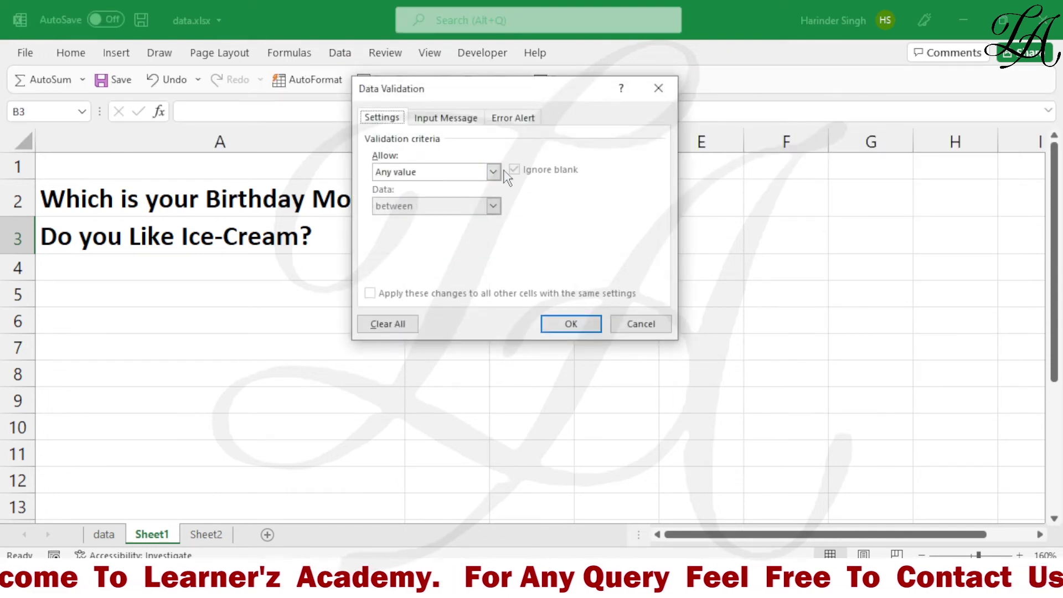
click(493, 171)
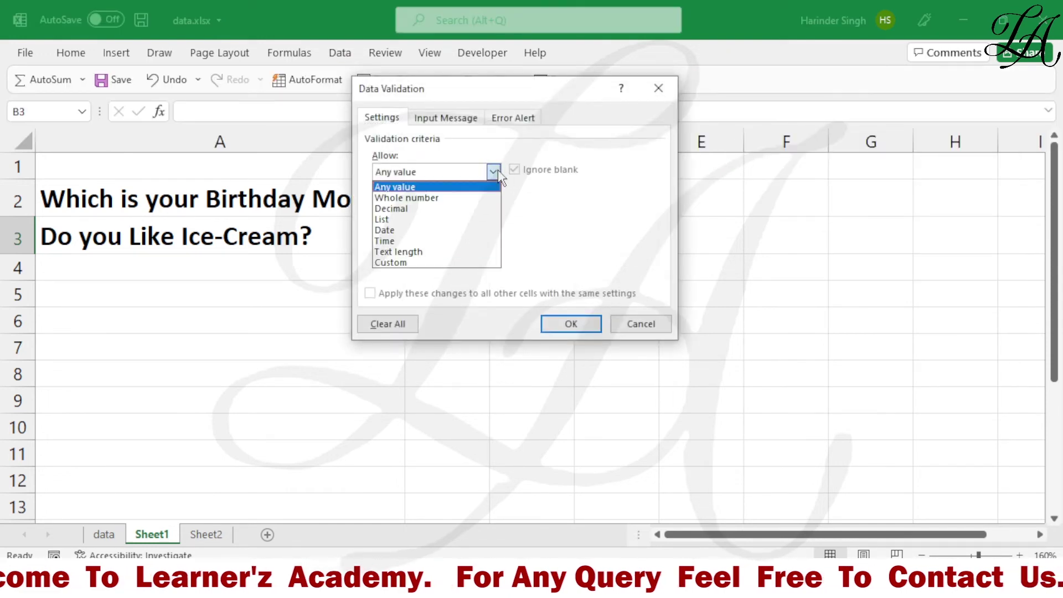
click(424, 219)
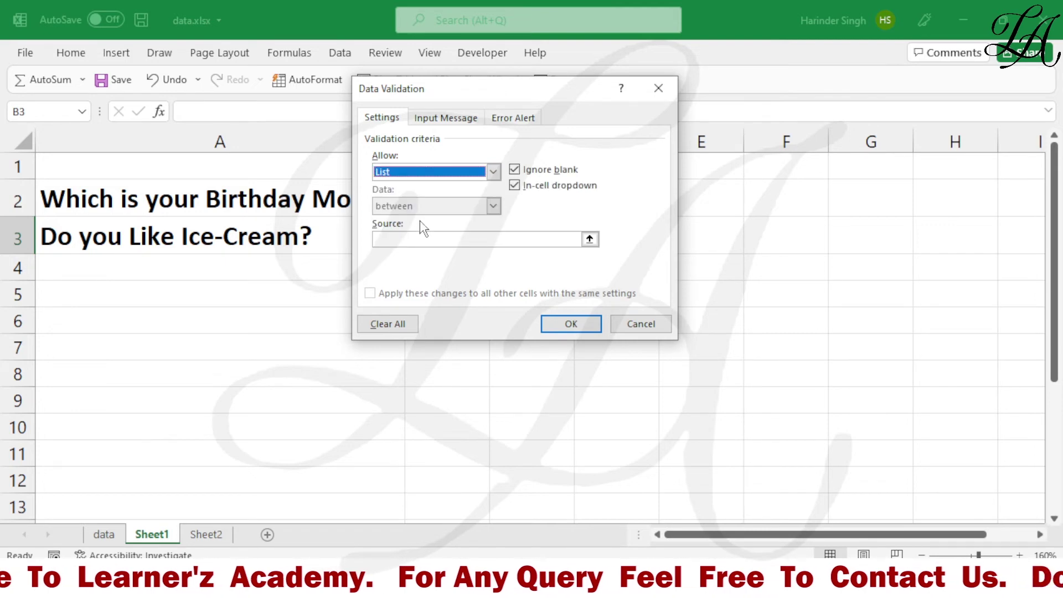
click(414, 238)
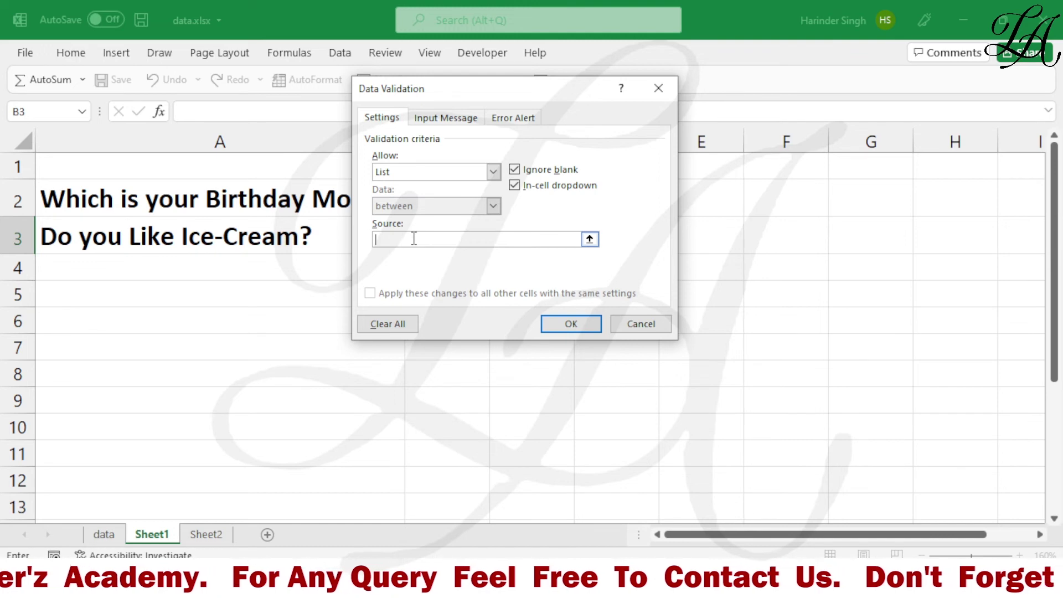
text(Y)
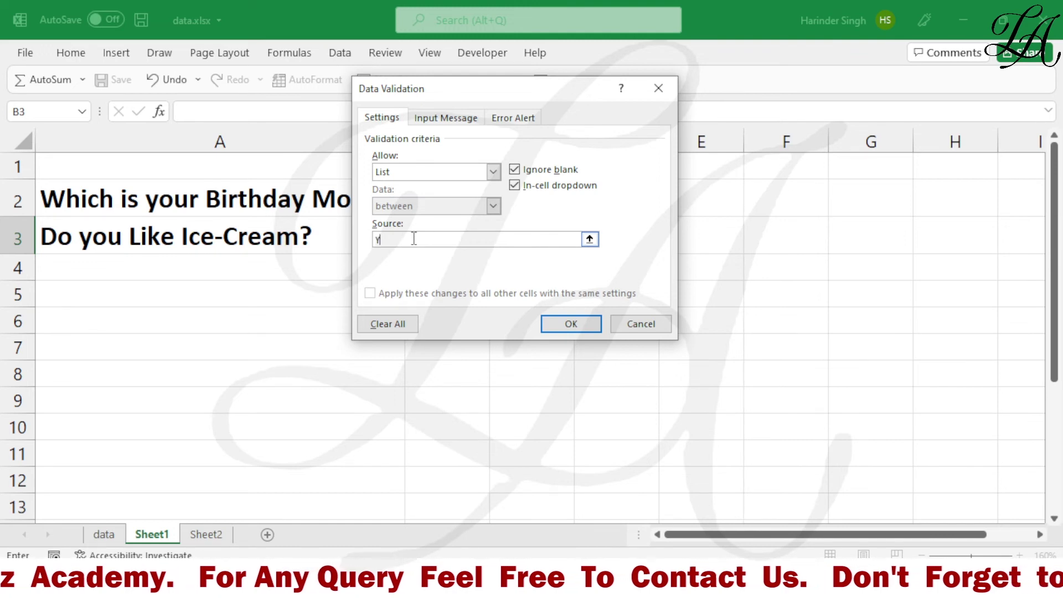
text(ES,)
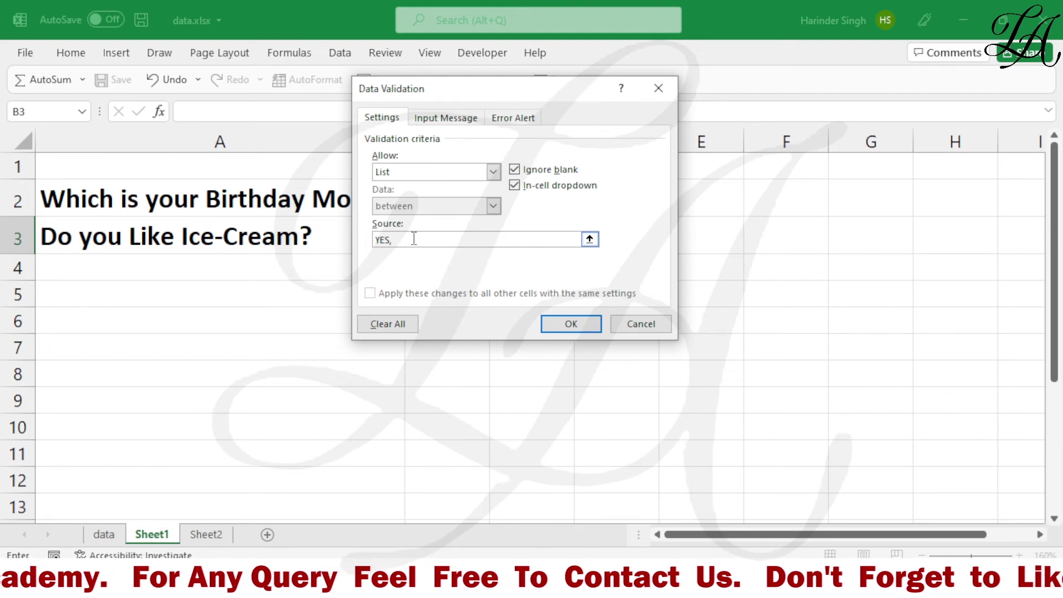
text(N)
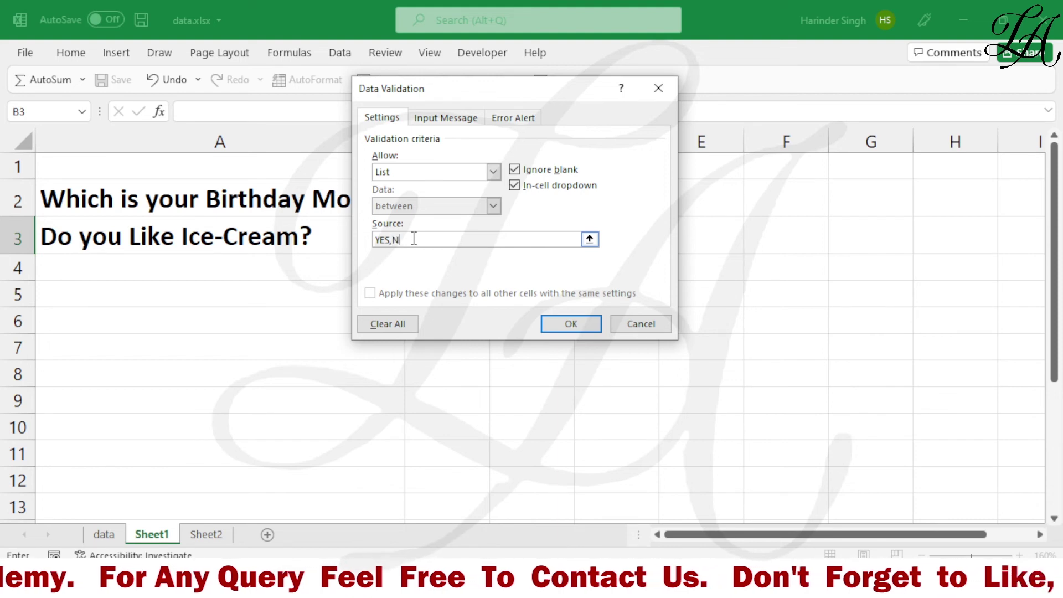
text(O)
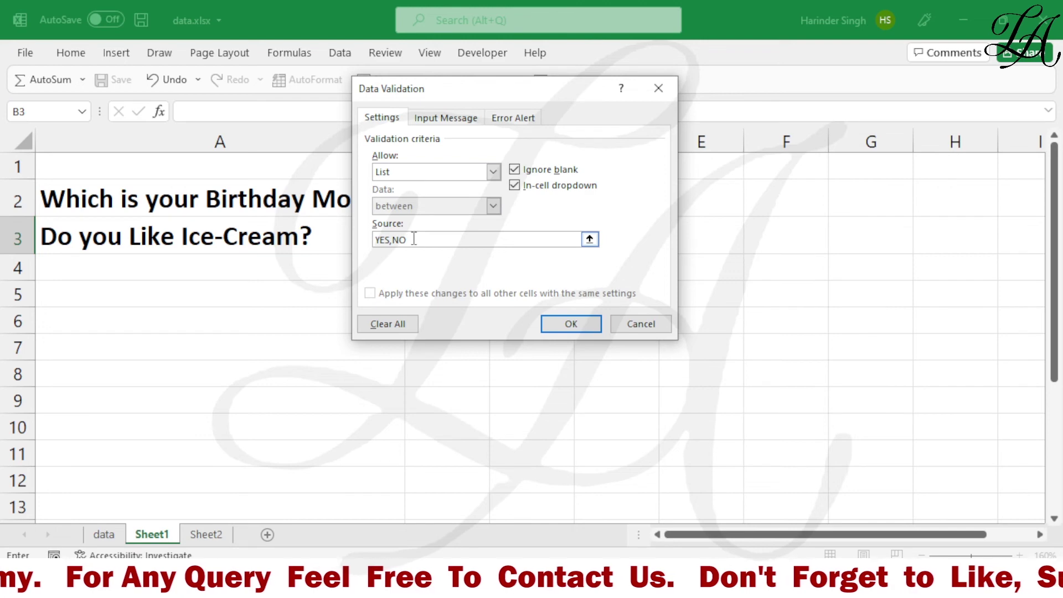
click(573, 325)
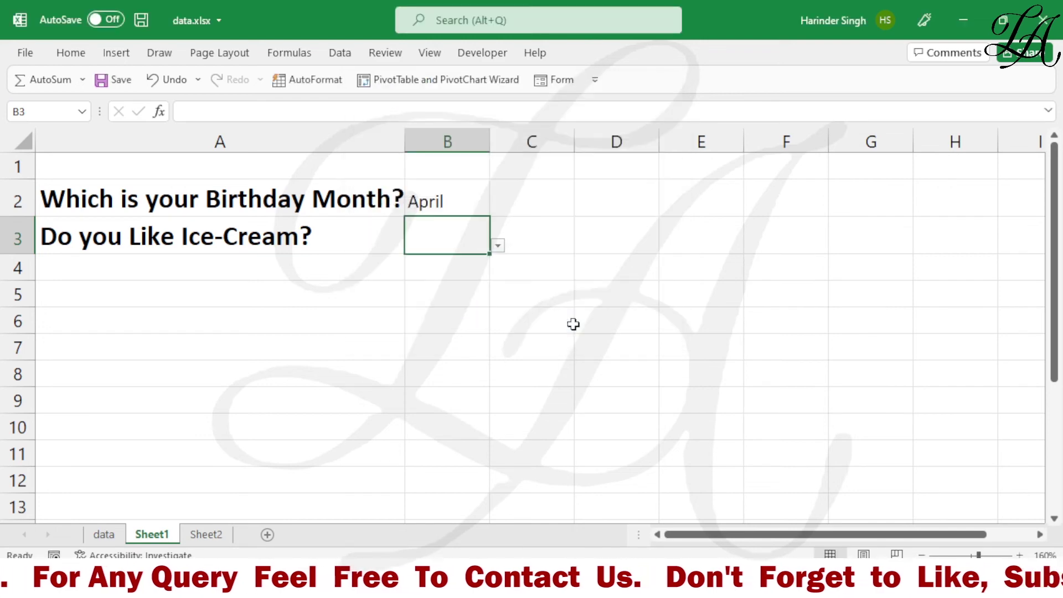
Choose YES from B3's dropdown, then select cell B4.
click(498, 245)
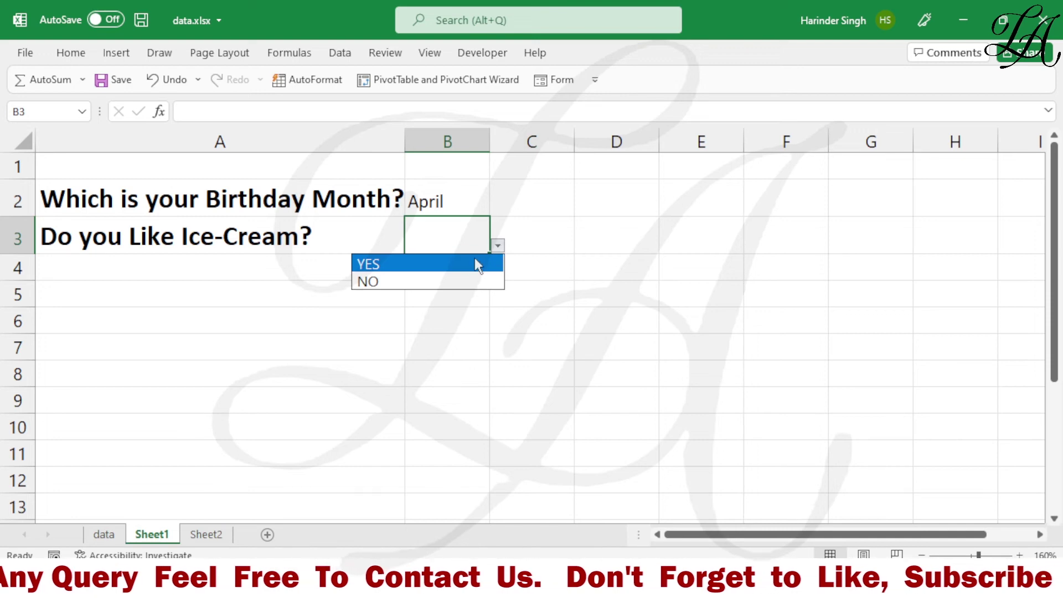
click(460, 265)
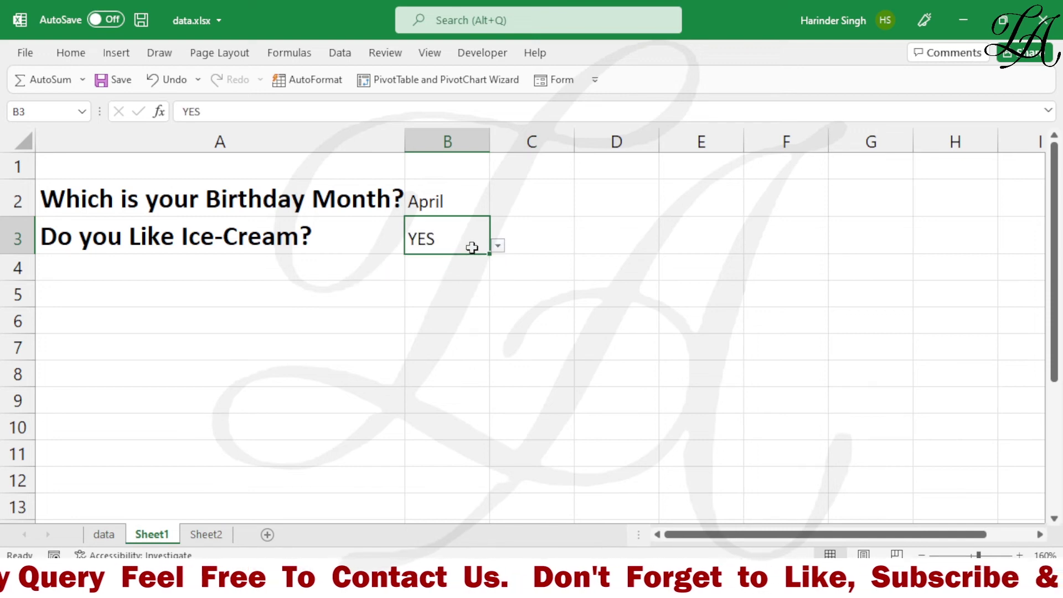
click(467, 272)
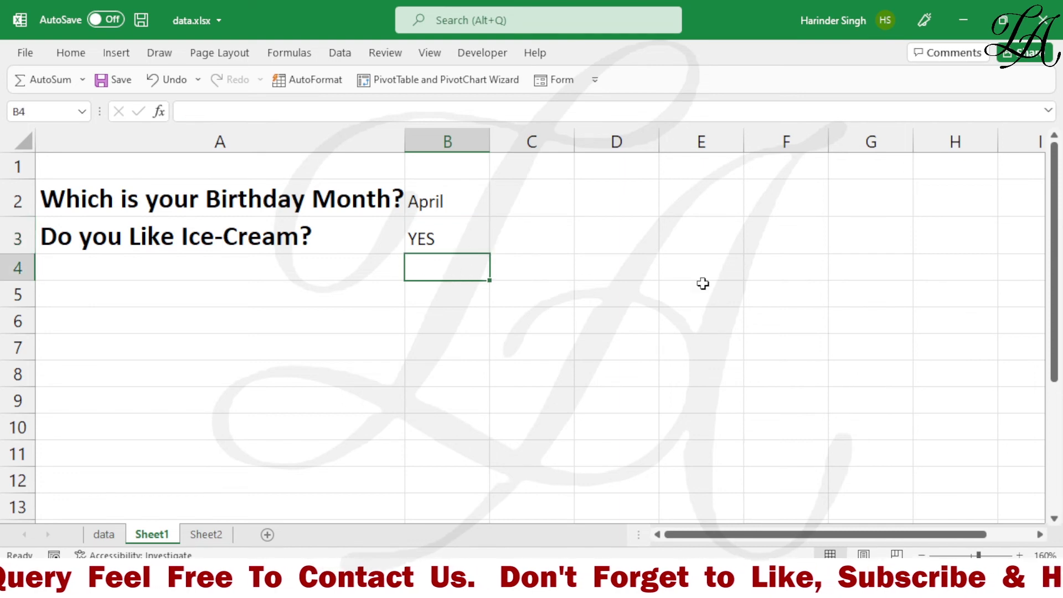